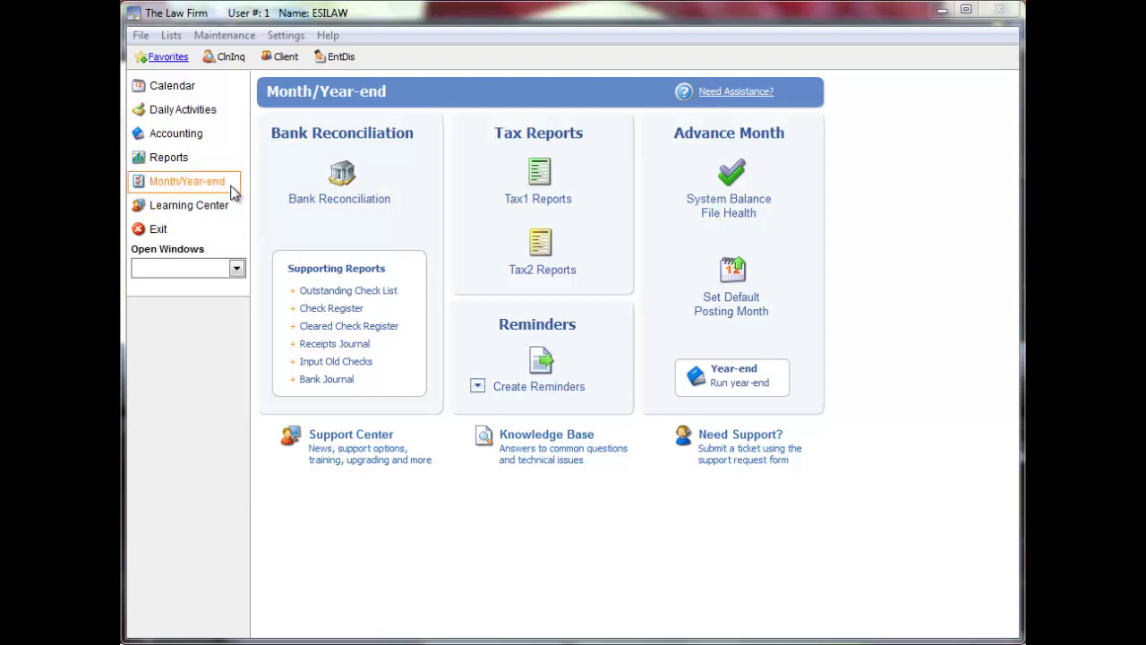
Step: Bring up the Bank Reconciliation option on the Month/Year-end page
{"action": "mouse_move", "coordinate": [332, 204]}
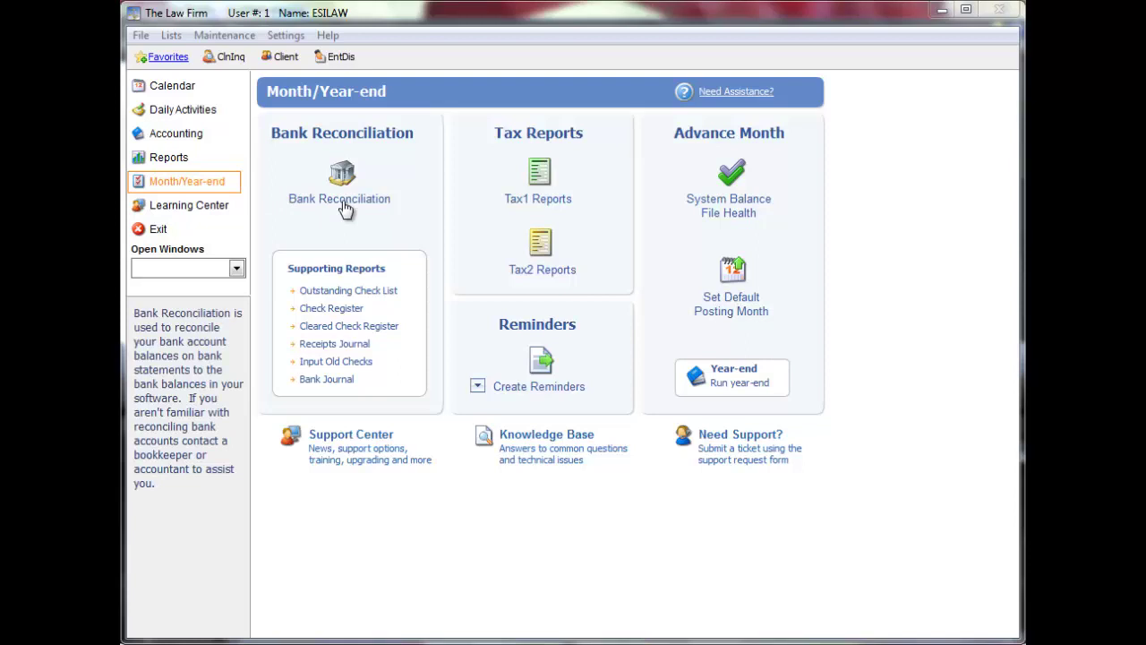
Step: Start a reconciliation of account 1025 General Bank dated 11/30/2012 with ending balance -66.25
{"action": "left_click", "coordinate": [342, 202]}
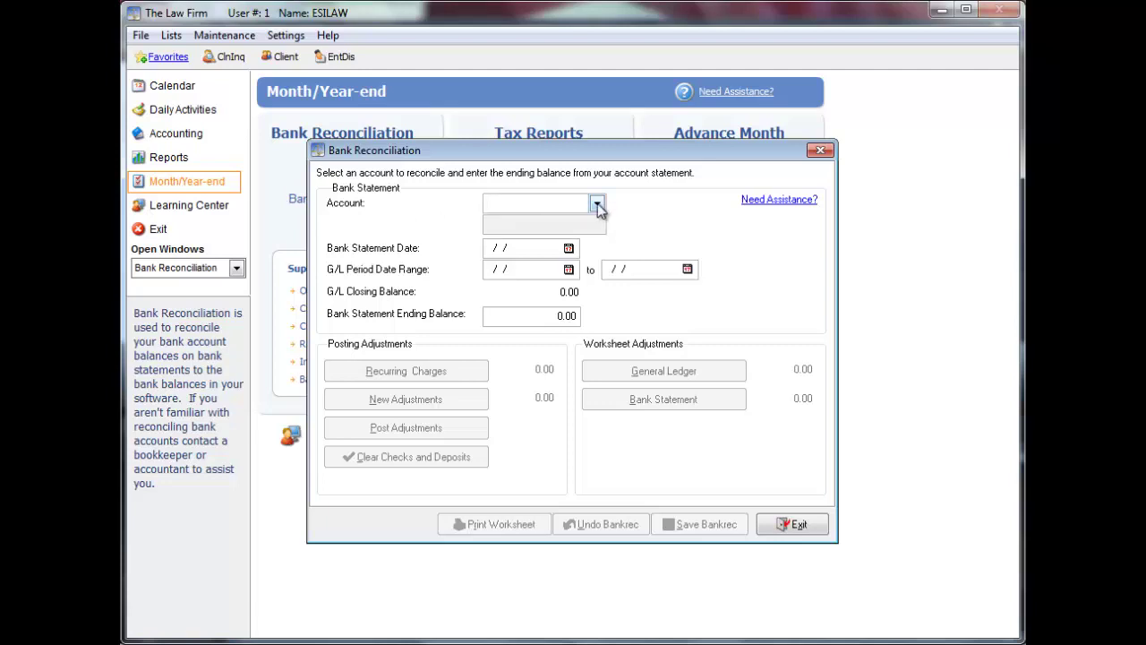
{"action": "left_click", "coordinate": [597, 204]}
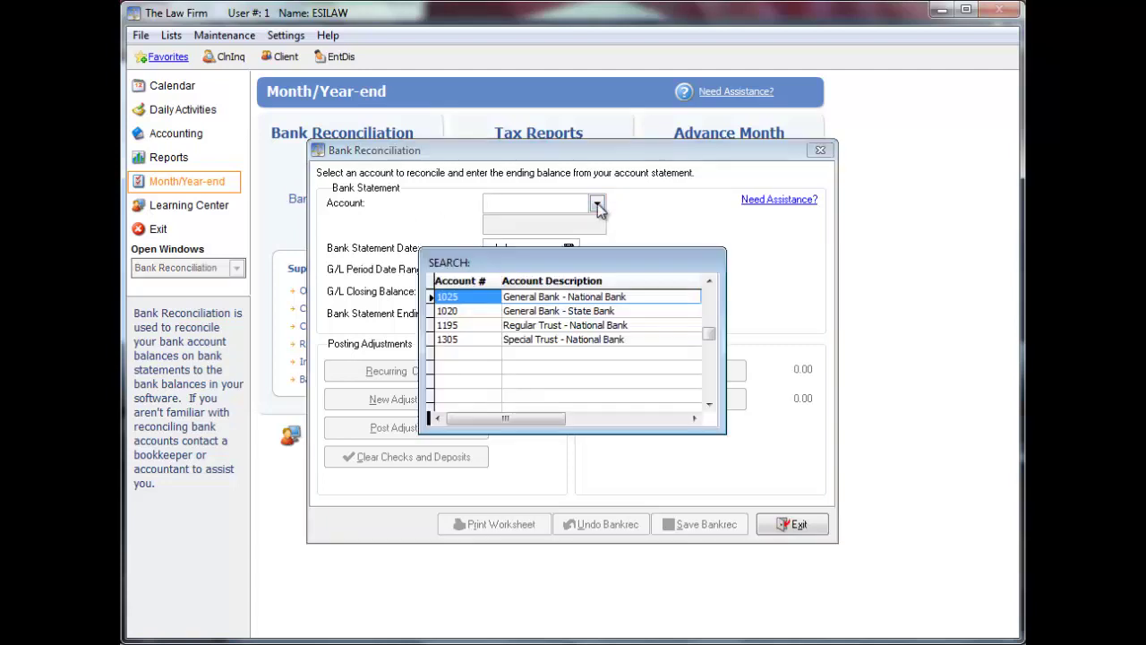
{"action": "left_click", "coordinate": [627, 298]}
{"action": "left_click", "coordinate": [627, 301]}
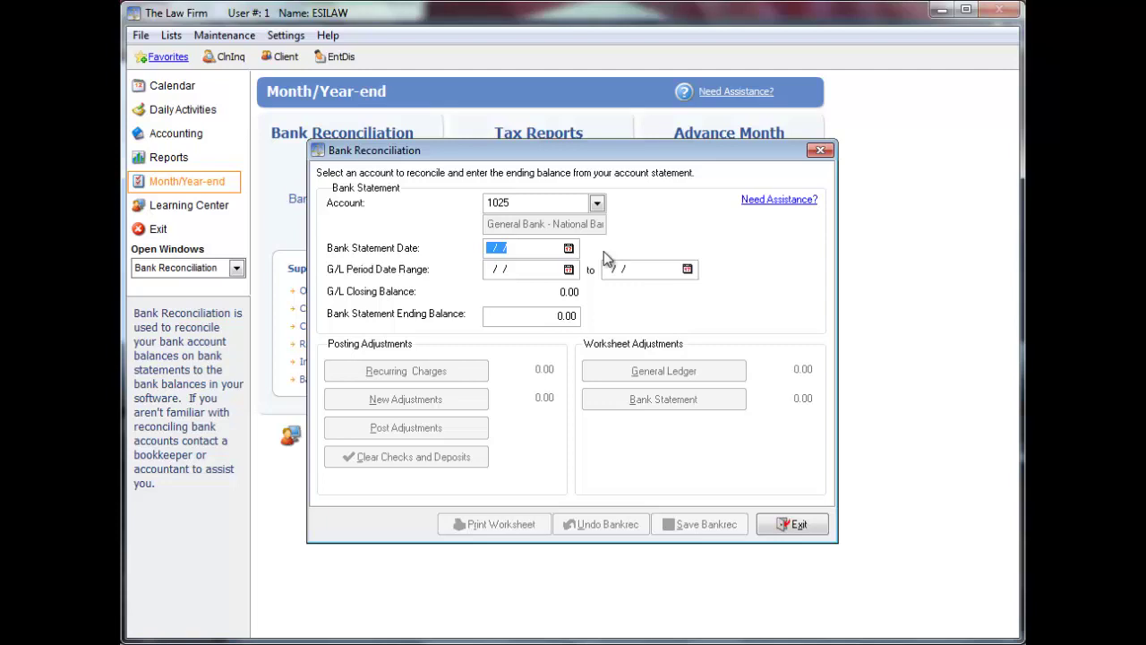
{"action": "type", "text": "11/30/20"}
{"action": "type", "text": "12"}
{"action": "key", "text": "Tab"}
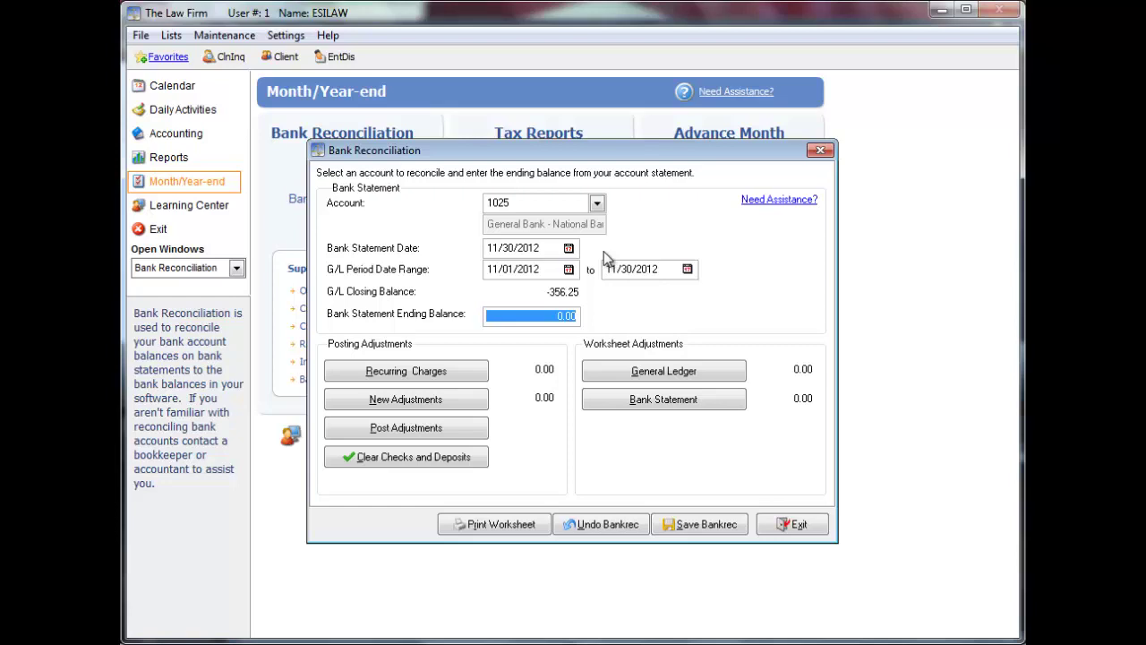
{"action": "type", "text": "-66.25"}
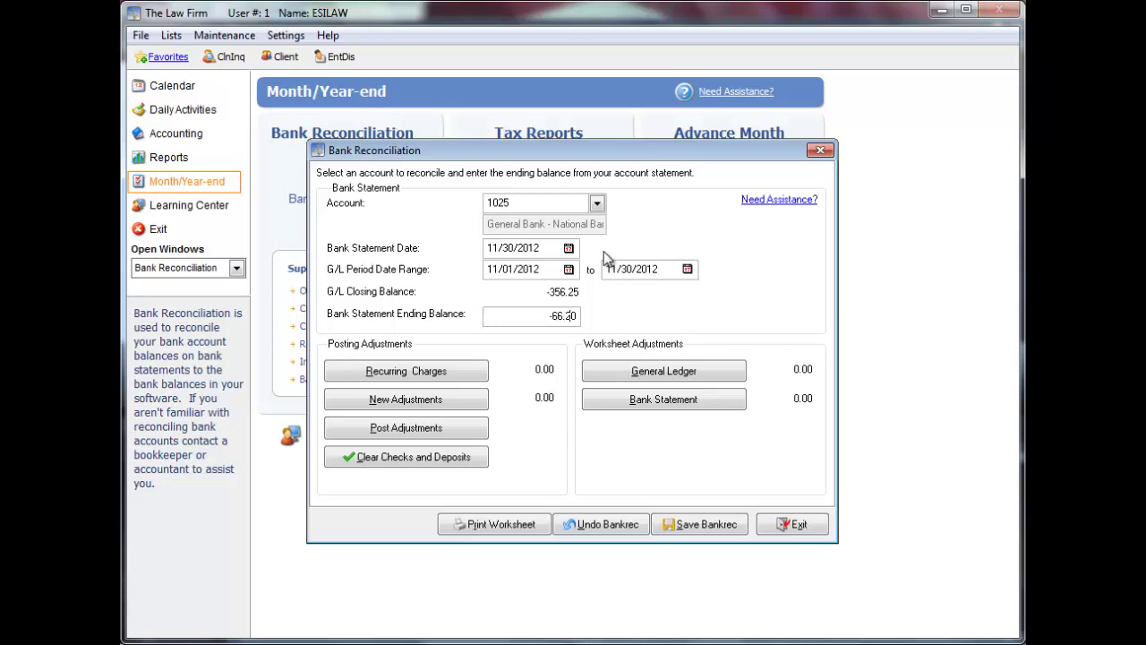
{"action": "key", "text": "Tab"}
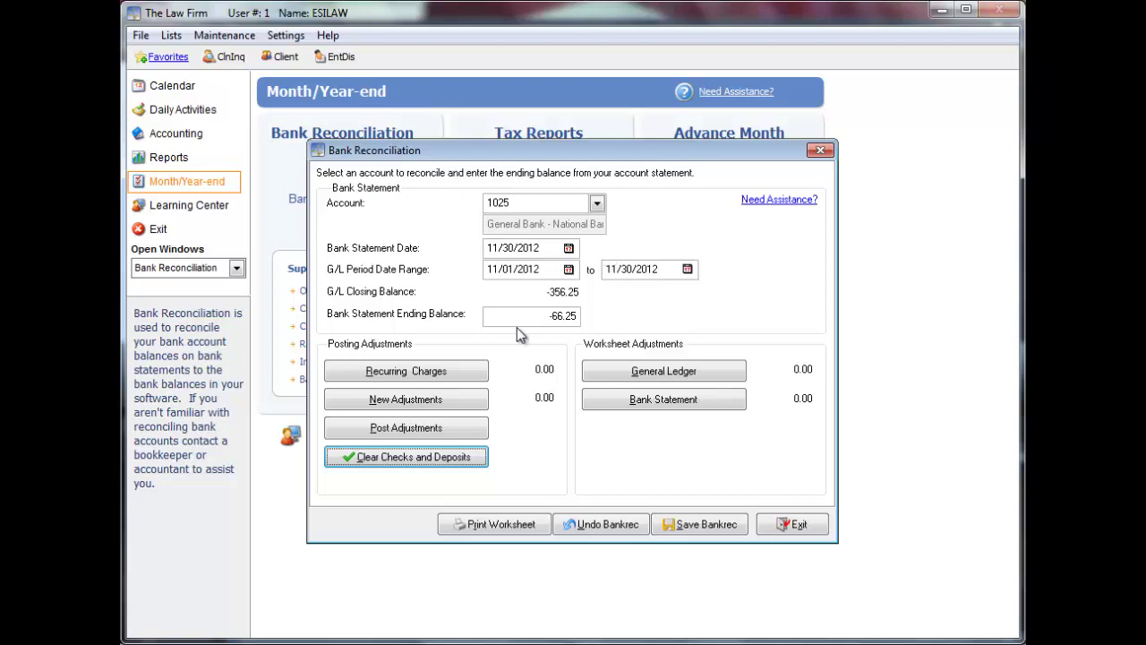
Step: Mark checks 105 and 106 and the 347.50 deposit as cleared
{"action": "left_click", "coordinate": [460, 458]}
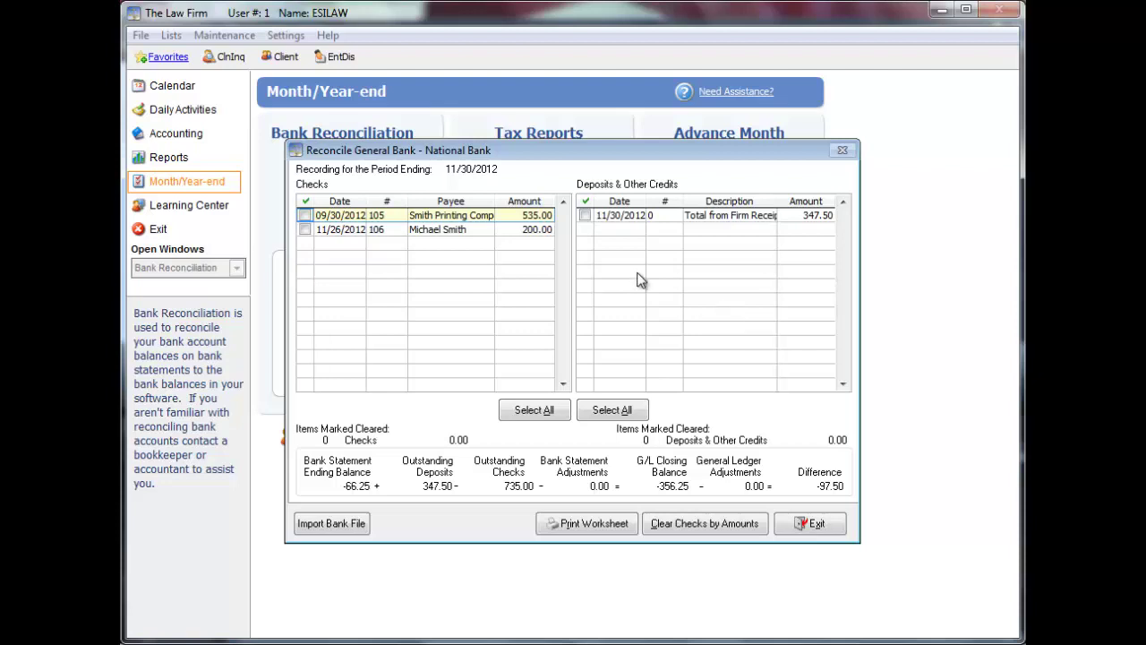
{"action": "left_click", "coordinate": [305, 216]}
{"action": "left_click", "coordinate": [305, 230]}
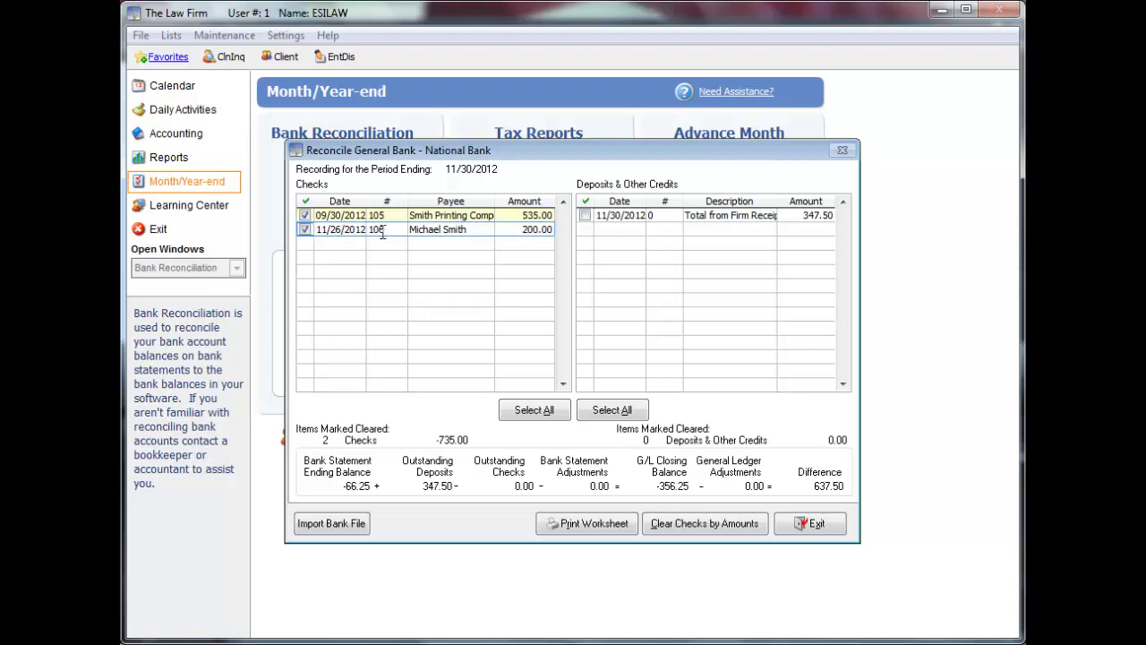
{"action": "left_click", "coordinate": [583, 216]}
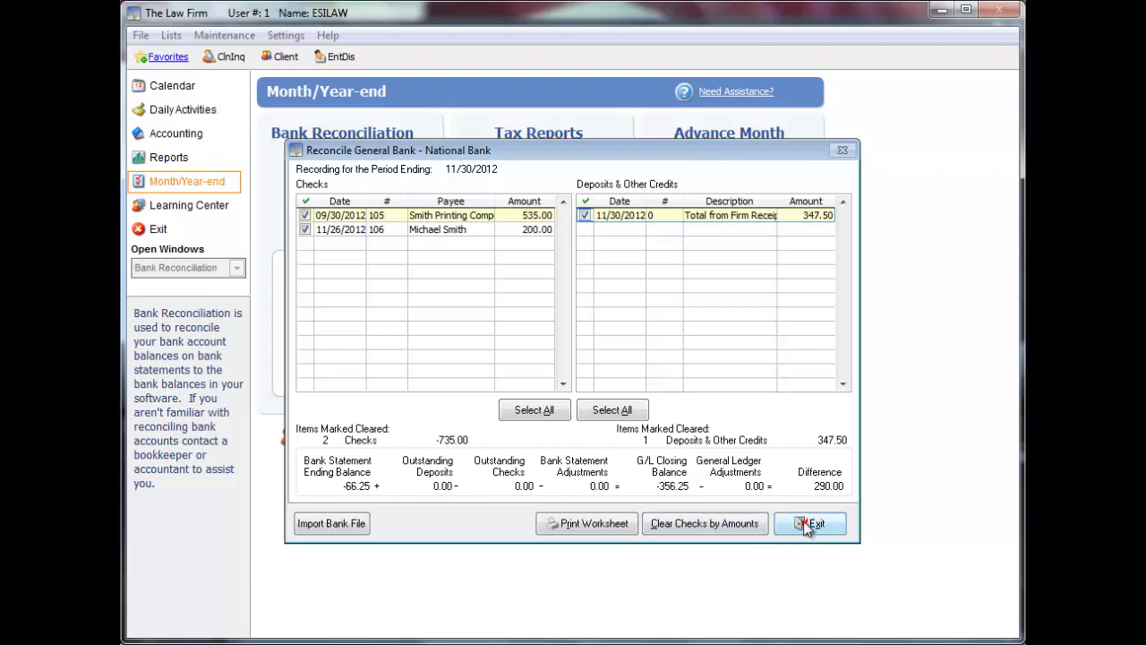
Step: Close the Reconcile General Bank list of cleared items
{"action": "left_click", "coordinate": [806, 525]}
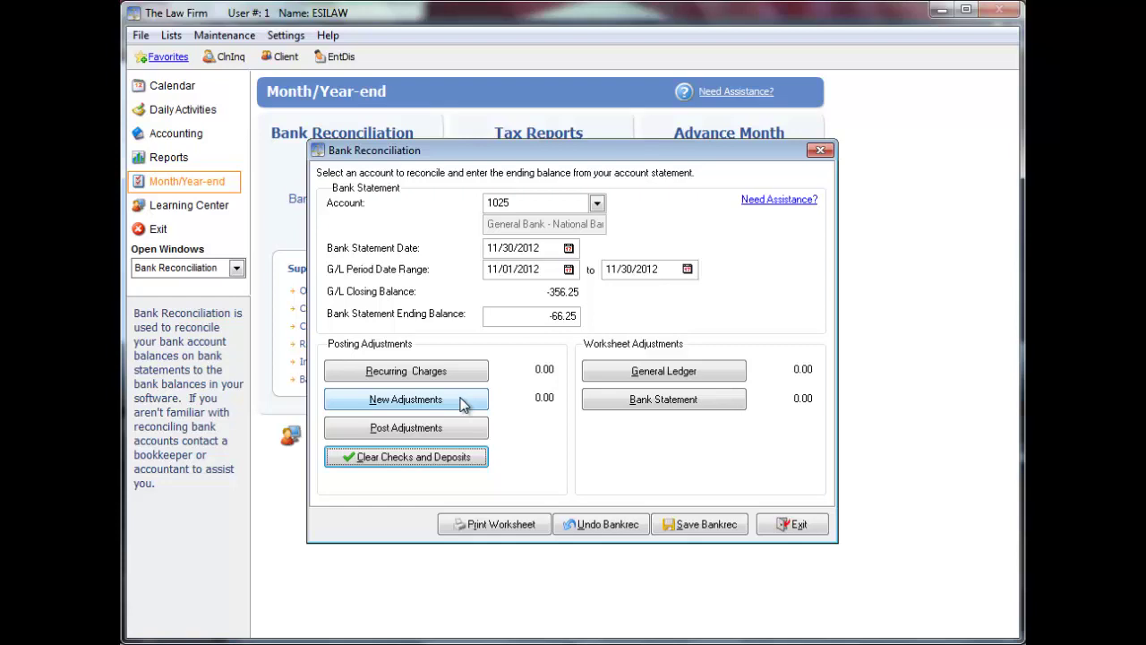
Step: Add a 50.00 recurring debit 'Bank Service Charges' to G/L account 5040
{"action": "left_click", "coordinate": [461, 370]}
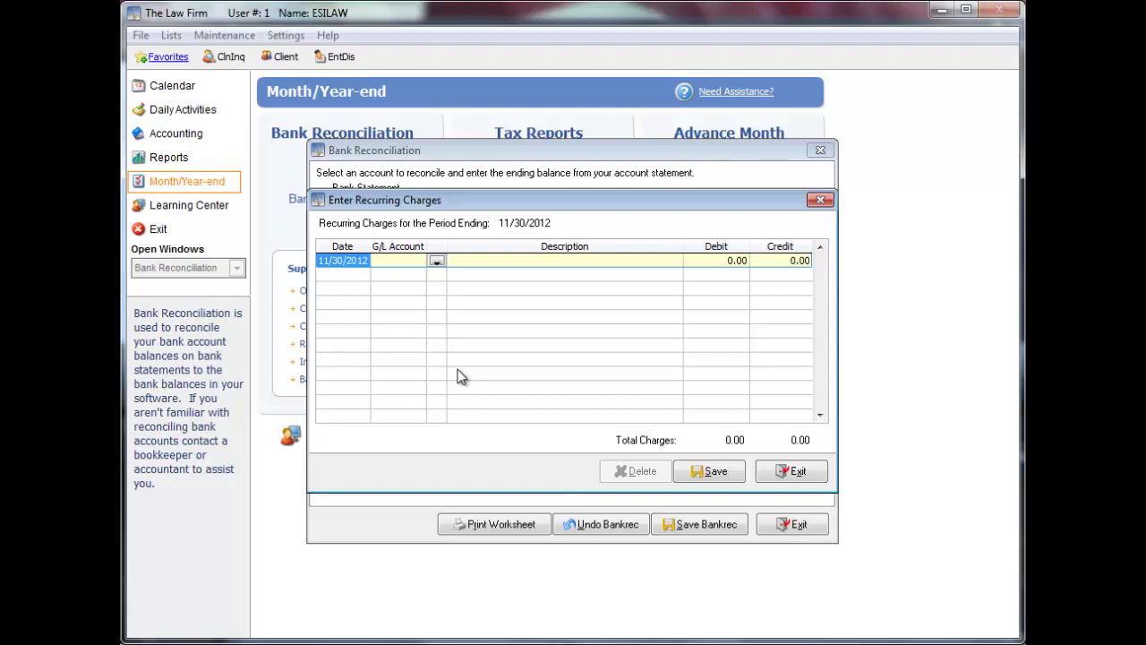
{"action": "key", "text": "Tab"}
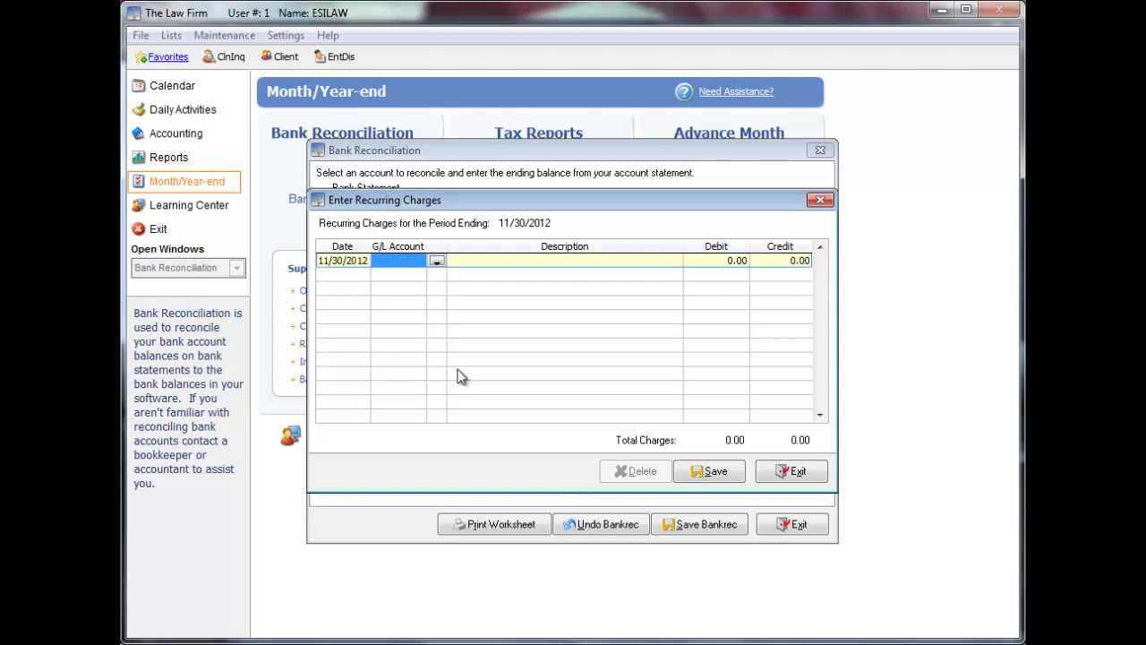
{"action": "key", "text": "F4"}
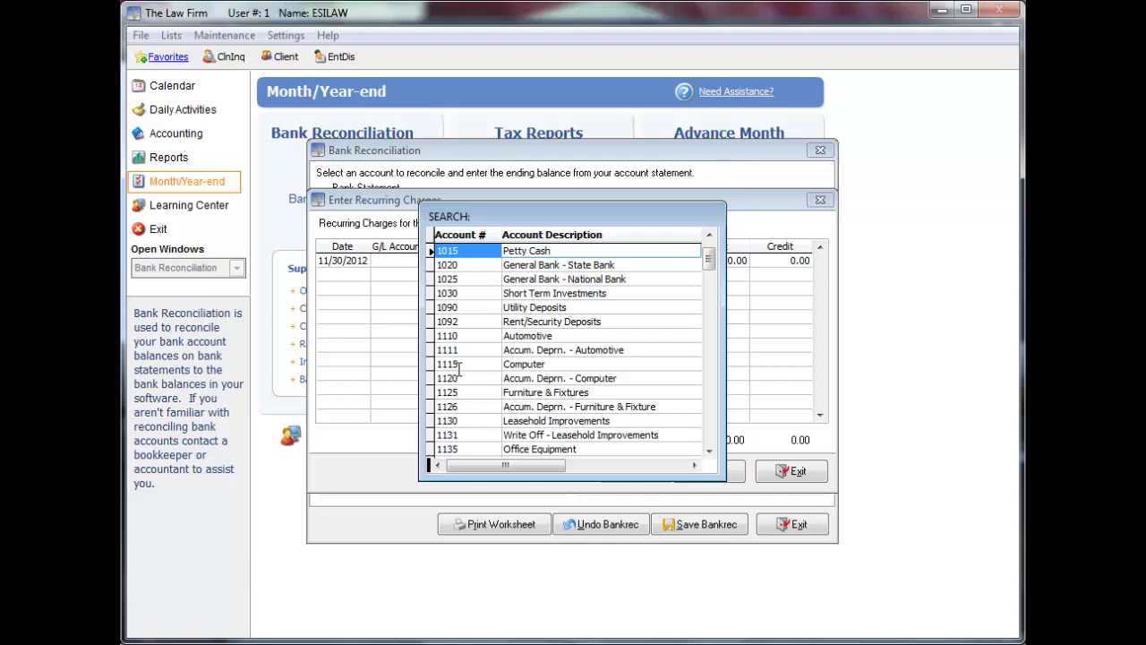
{"action": "type", "text": "5"}
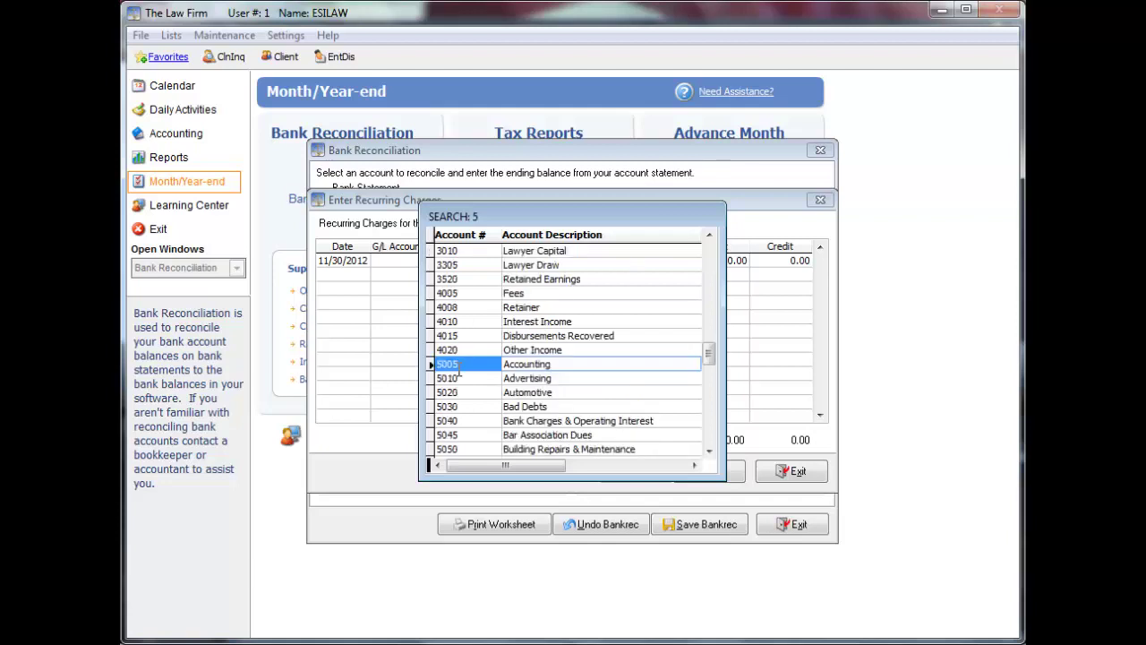
{"action": "key", "text": "Down"}
{"action": "key", "text": "Down"}
{"action": "key", "text": "Down"}
{"action": "key", "text": "Down"}
{"action": "key", "text": "Return"}
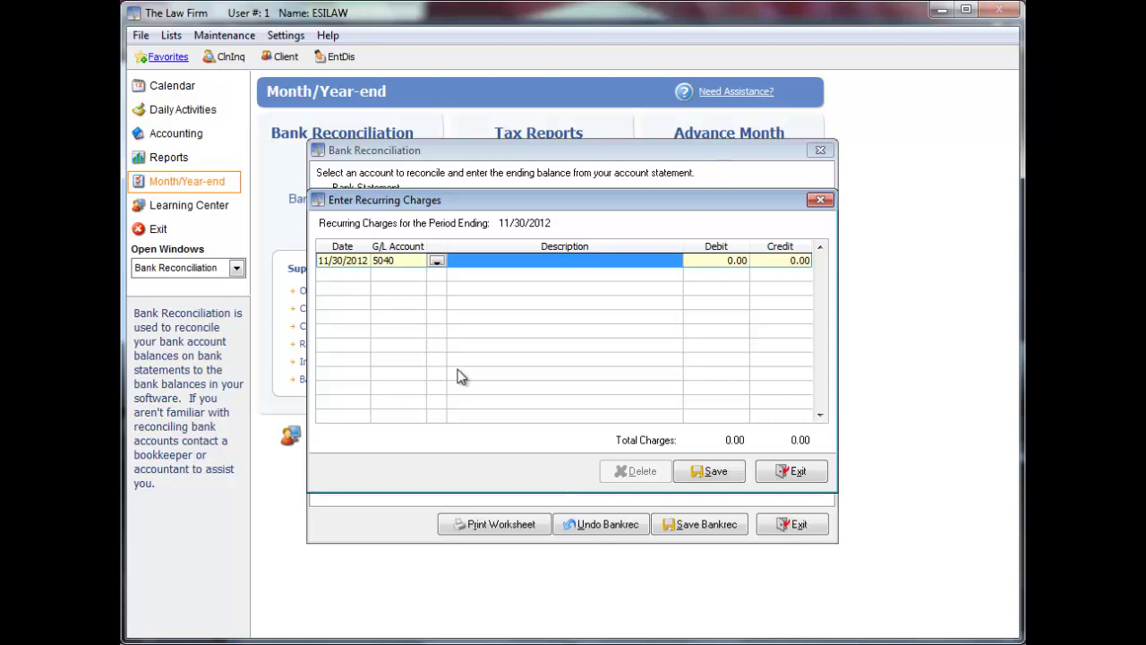
{"action": "type", "text": "Bank S"}
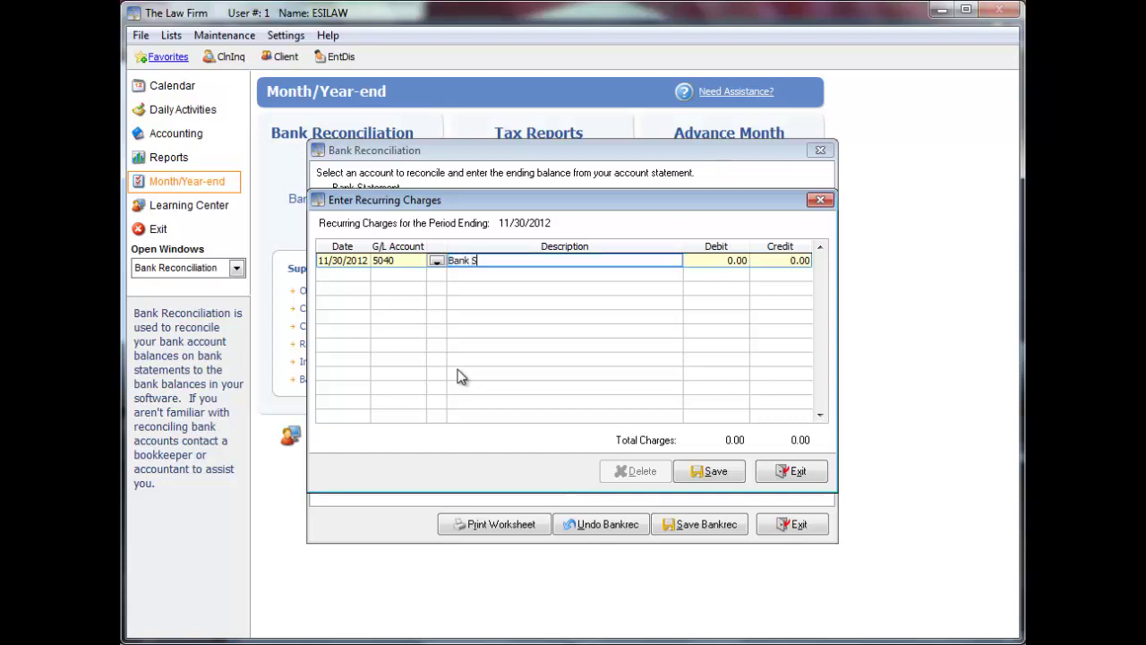
{"action": "type", "text": "ervice Charges"}
{"action": "key", "text": "Tab"}
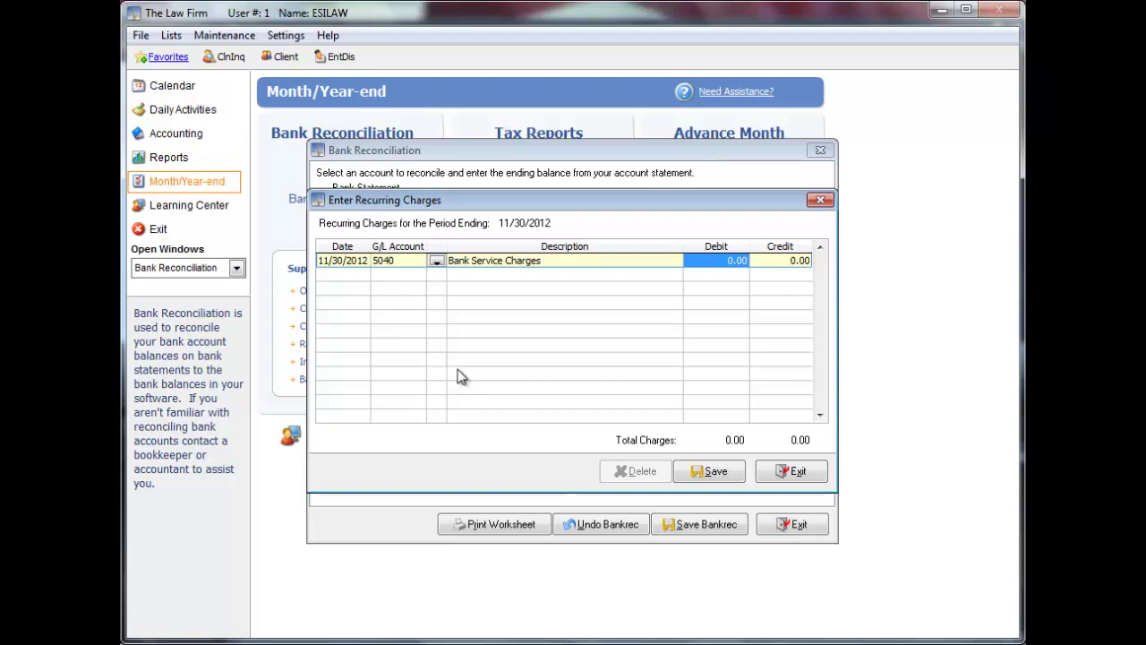
{"action": "type", "text": "50"}
{"action": "key", "text": "Tab"}
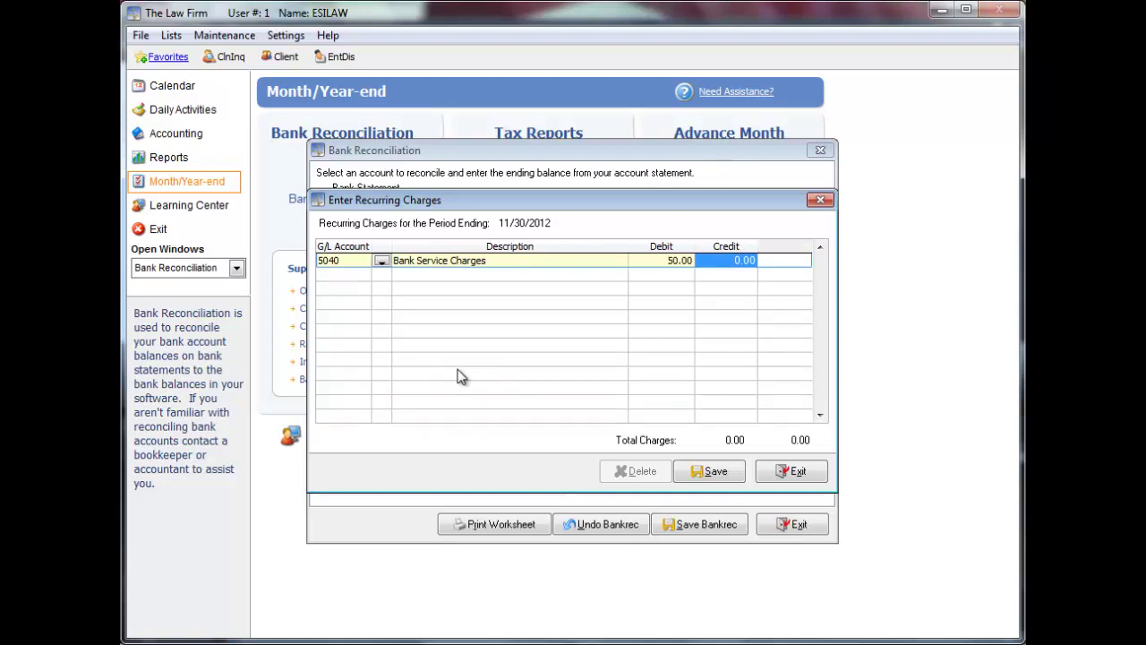
{"action": "key", "text": "Tab"}
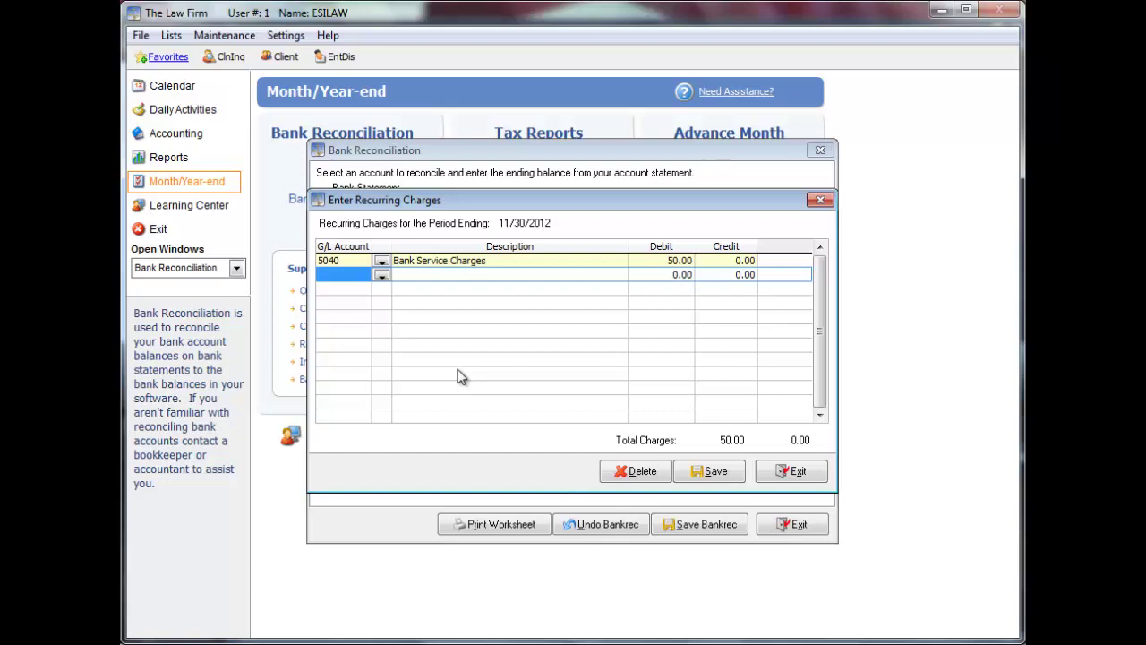
Step: Finish recurring charges, leaving 50.00 listed as a posting adjustment
{"action": "left_click", "coordinate": [789, 471]}
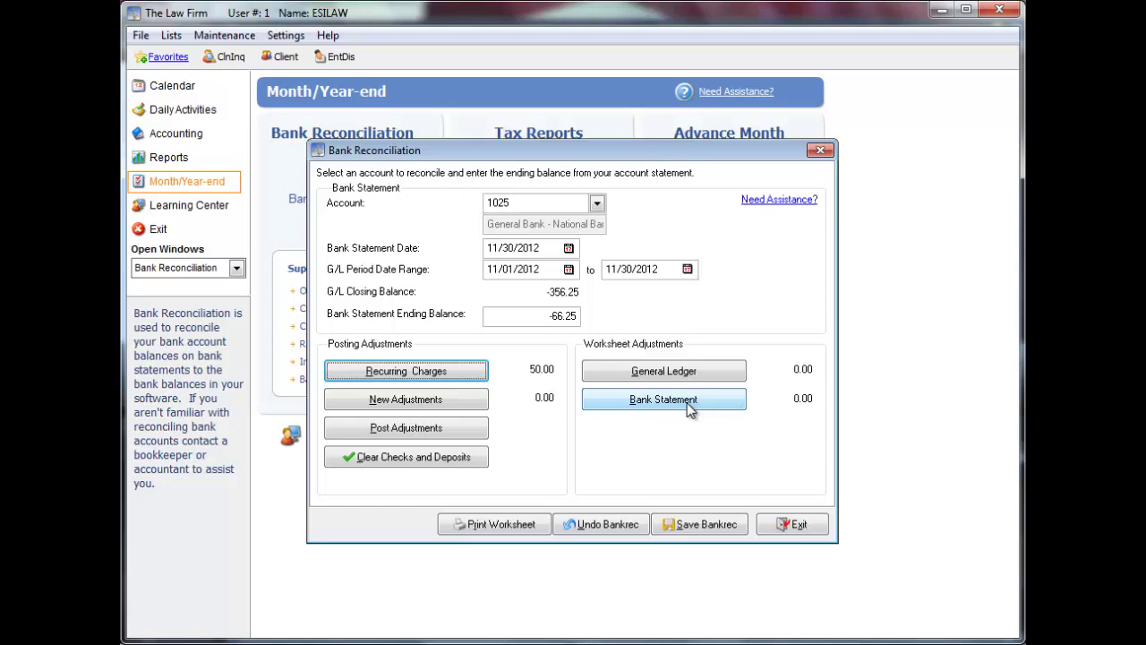
Step: Add a 340.00 credit bank statement adjustment 'Insurance Payment - missing from bank statement'
{"action": "left_click", "coordinate": [664, 399]}
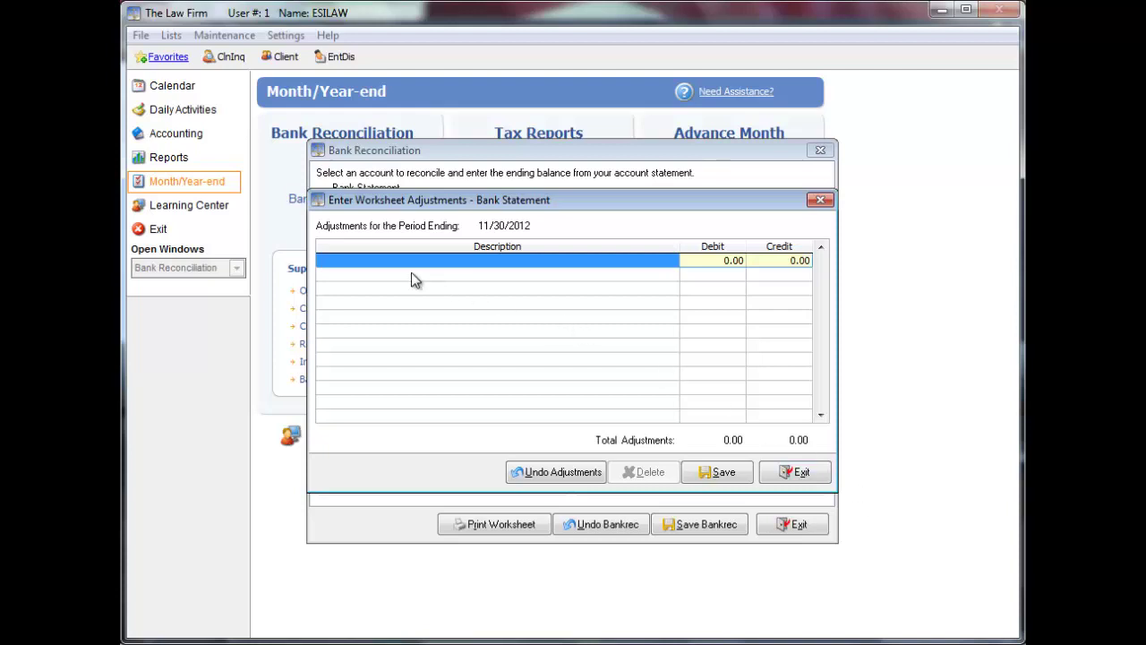
{"action": "left_click", "coordinate": [376, 260]}
{"action": "type", "text": "Insurance Payment - missing from bank statement"}
{"action": "key", "text": "Tab"}
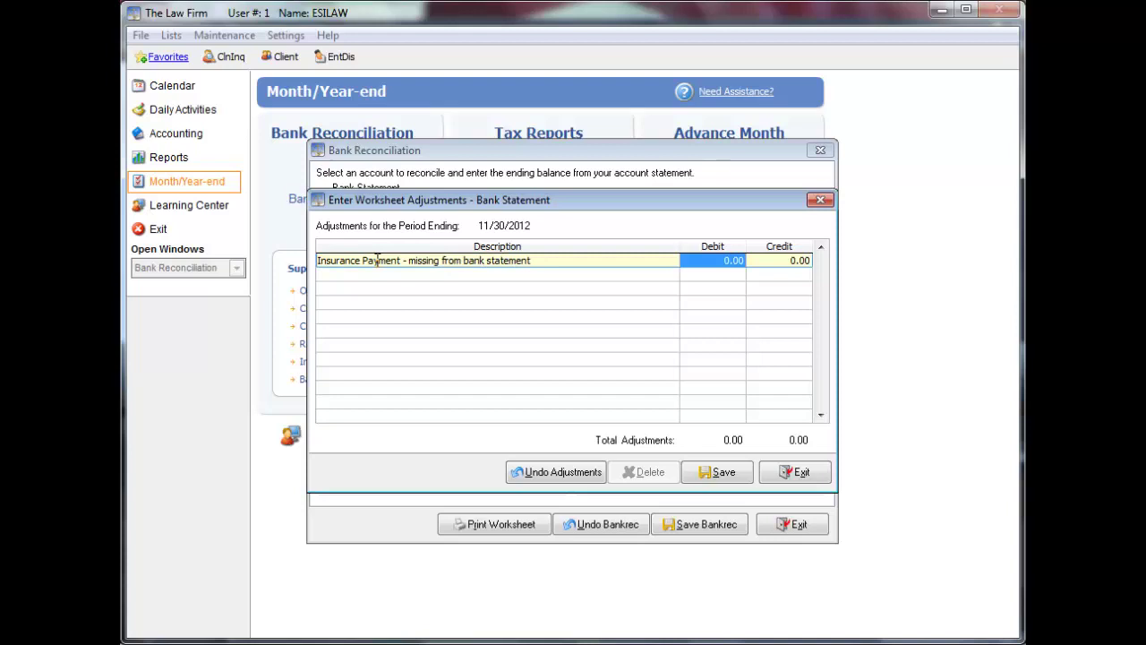
{"action": "key", "text": "Tab"}
{"action": "type", "text": "340.0"}
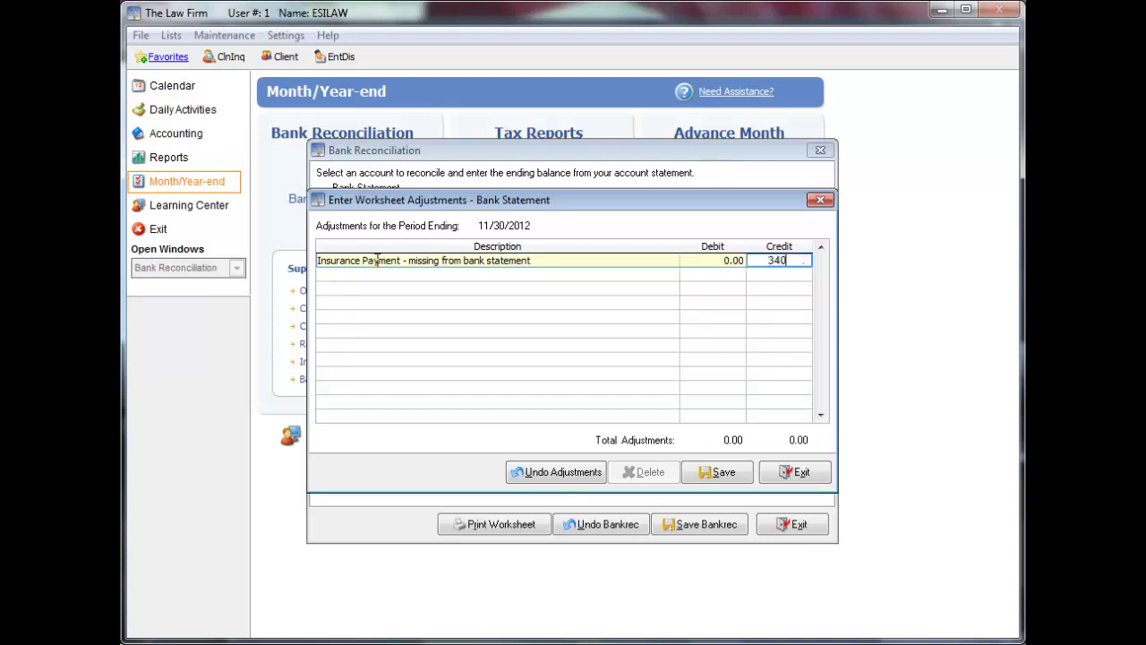
{"action": "left_click", "coordinate": [377, 260]}
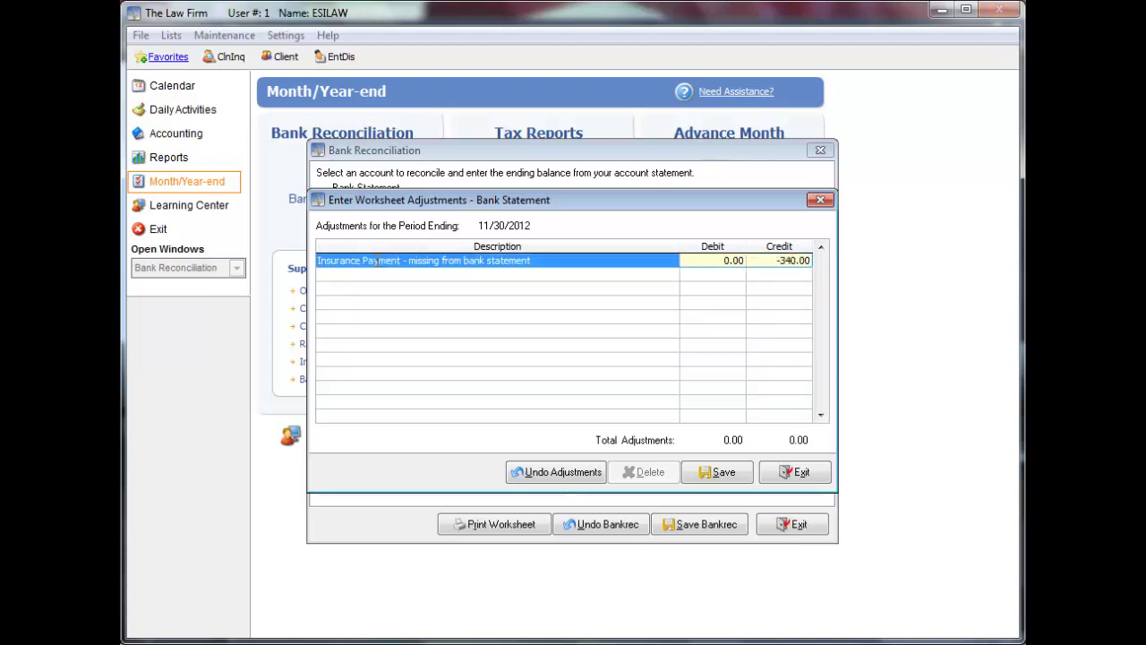
{"action": "key", "text": "Tab"}
{"action": "key", "text": "Tab"}
{"action": "key", "text": "Tab"}
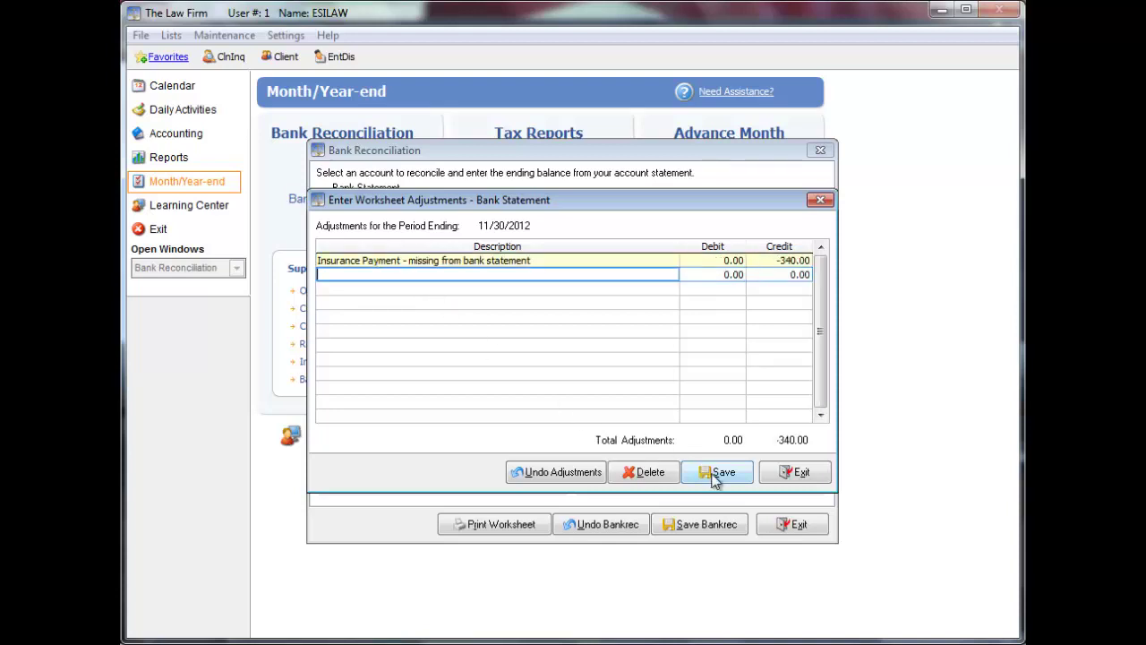
{"action": "left_click", "coordinate": [792, 471]}
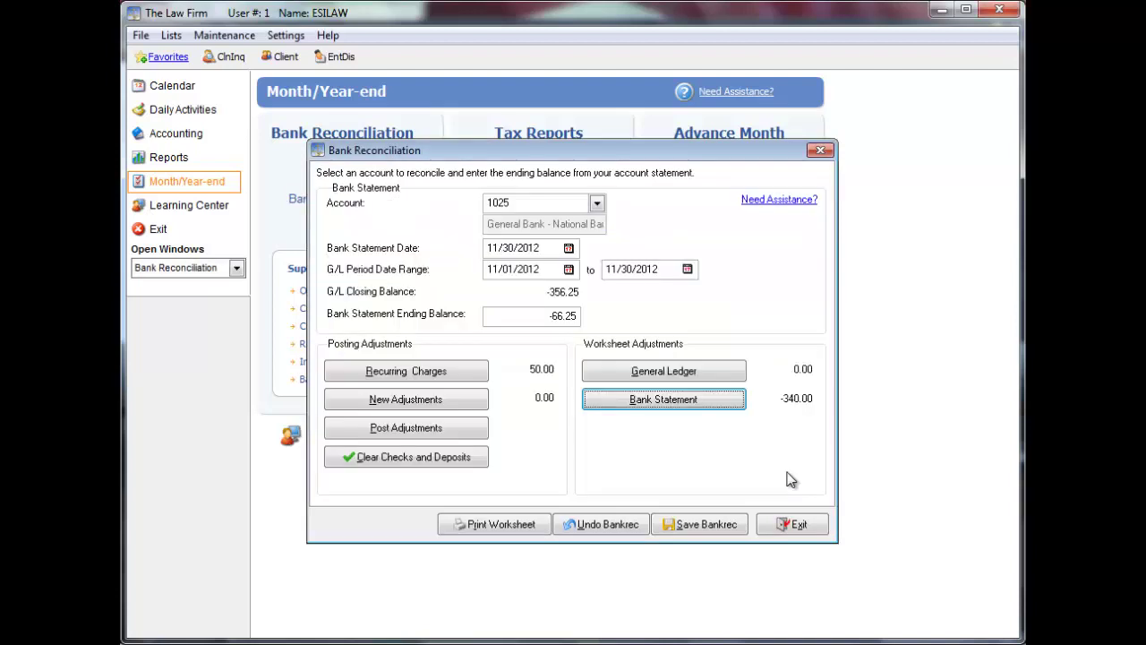
Step: Preview the Bank Rec WorkSheet report down to its $0.00 net difference
{"action": "left_click", "coordinate": [531, 523]}
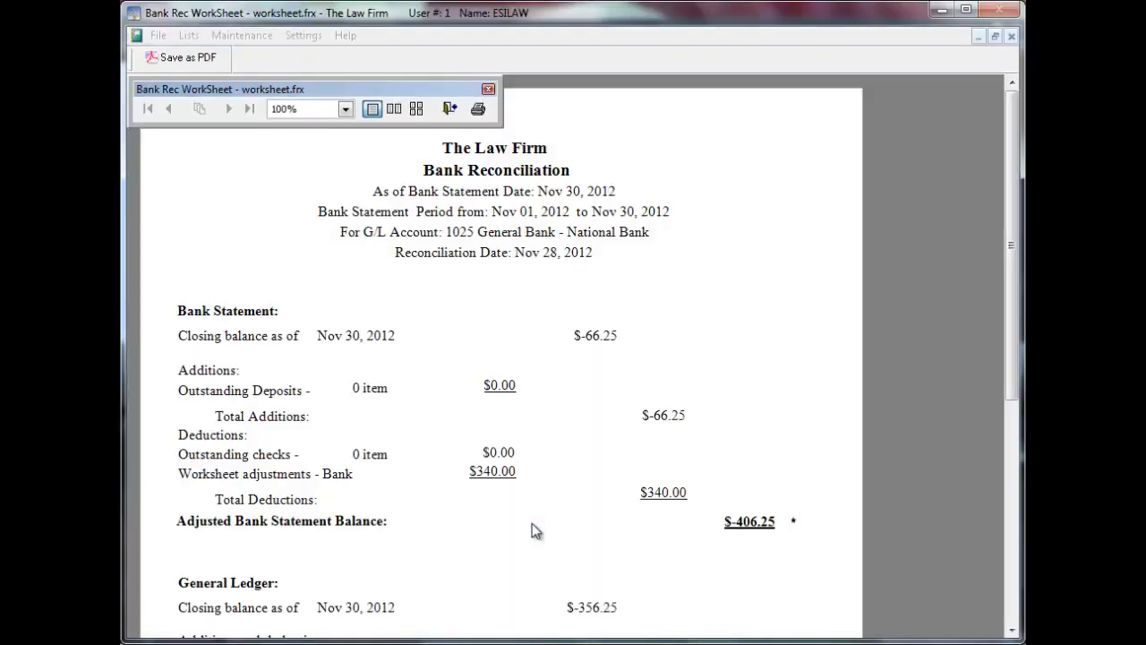
{"action": "scroll", "coordinate": [812, 560], "scroll_direction": "down", "scroll_amount": 2}
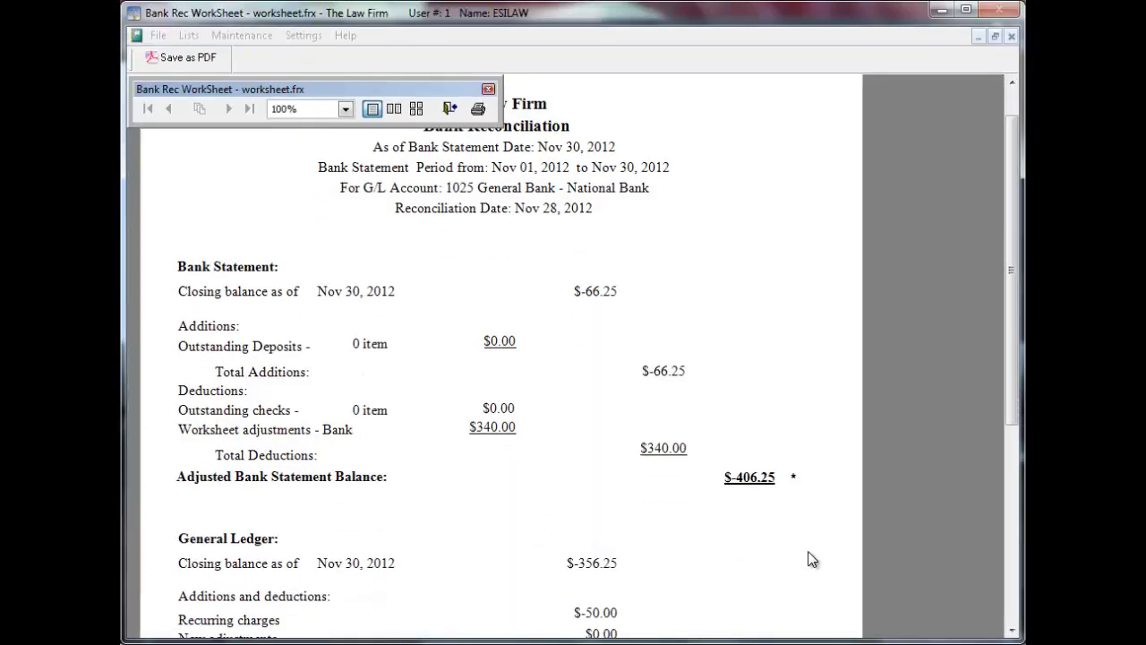
{"action": "scroll", "coordinate": [810, 555], "scroll_direction": "down", "scroll_amount": 2}
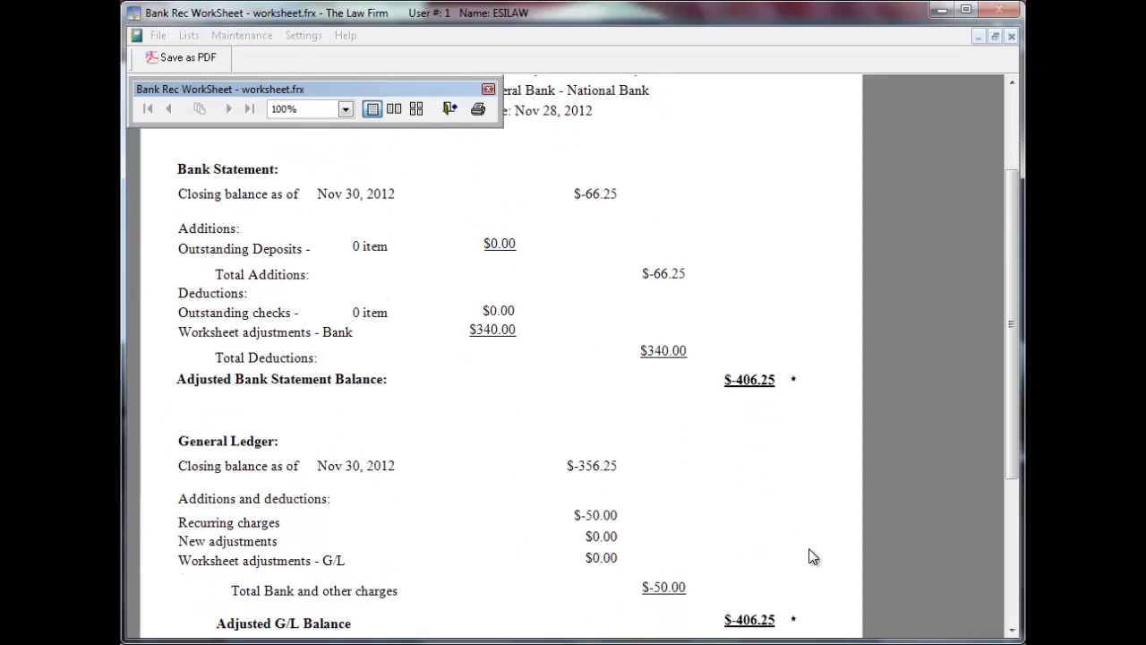
{"action": "scroll", "coordinate": [812, 556], "scroll_direction": "down", "scroll_amount": 1}
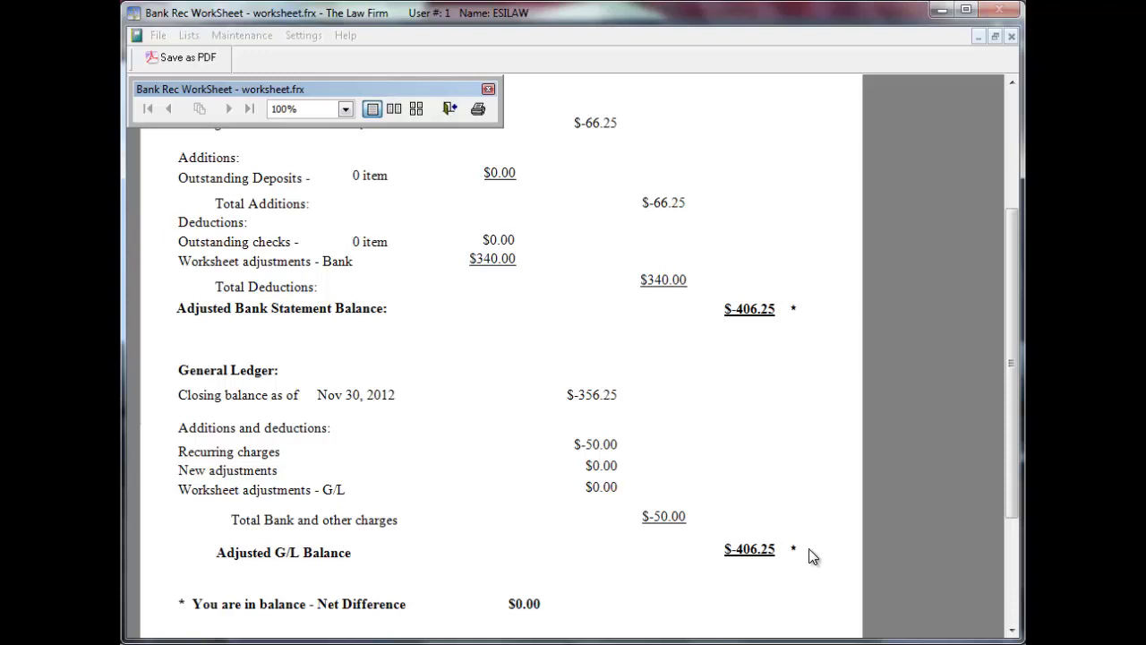
Step: Print the Bank Rec WorkSheet report and the Bank Rec Adjustments report
{"action": "left_click", "coordinate": [478, 109]}
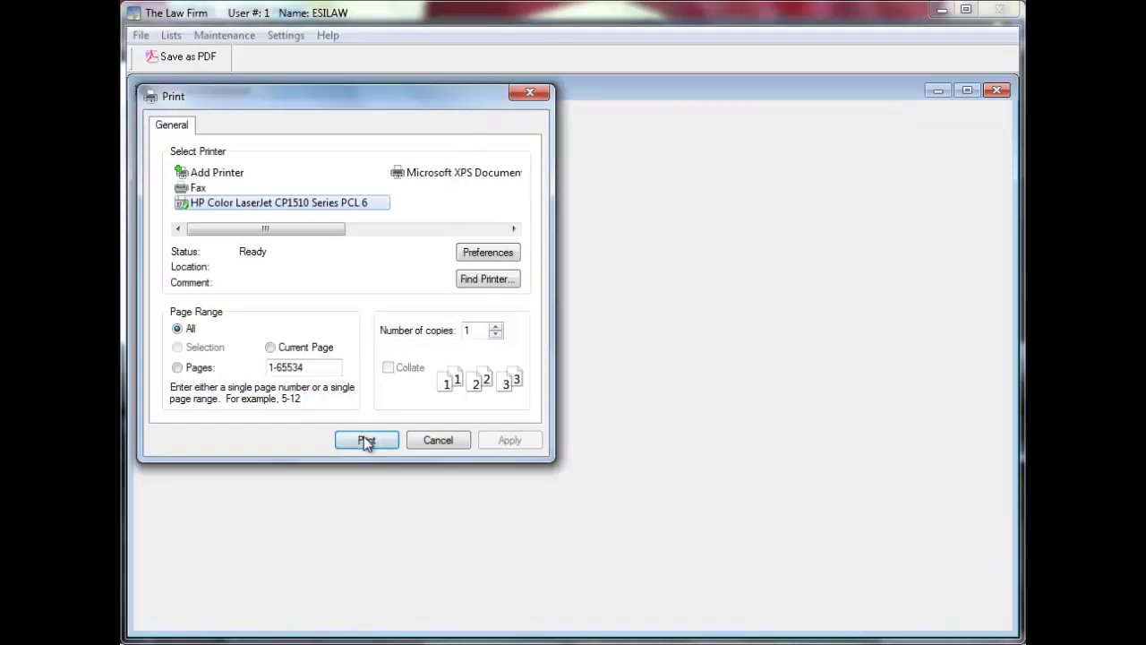
{"action": "left_click", "coordinate": [364, 439]}
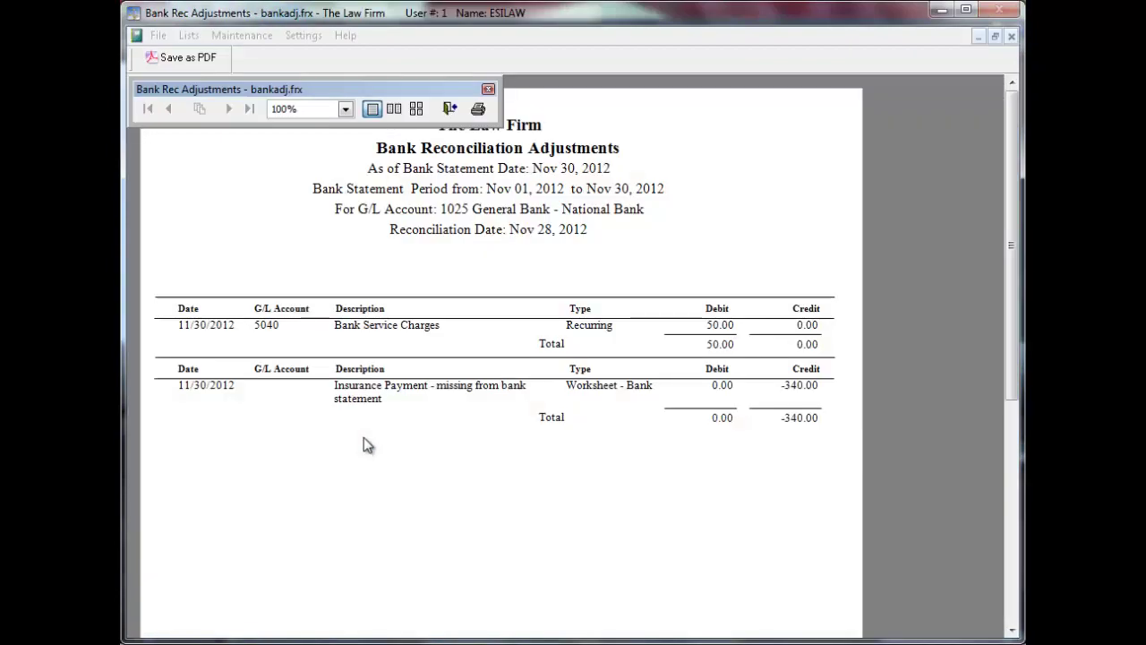
{"action": "left_click", "coordinate": [478, 109]}
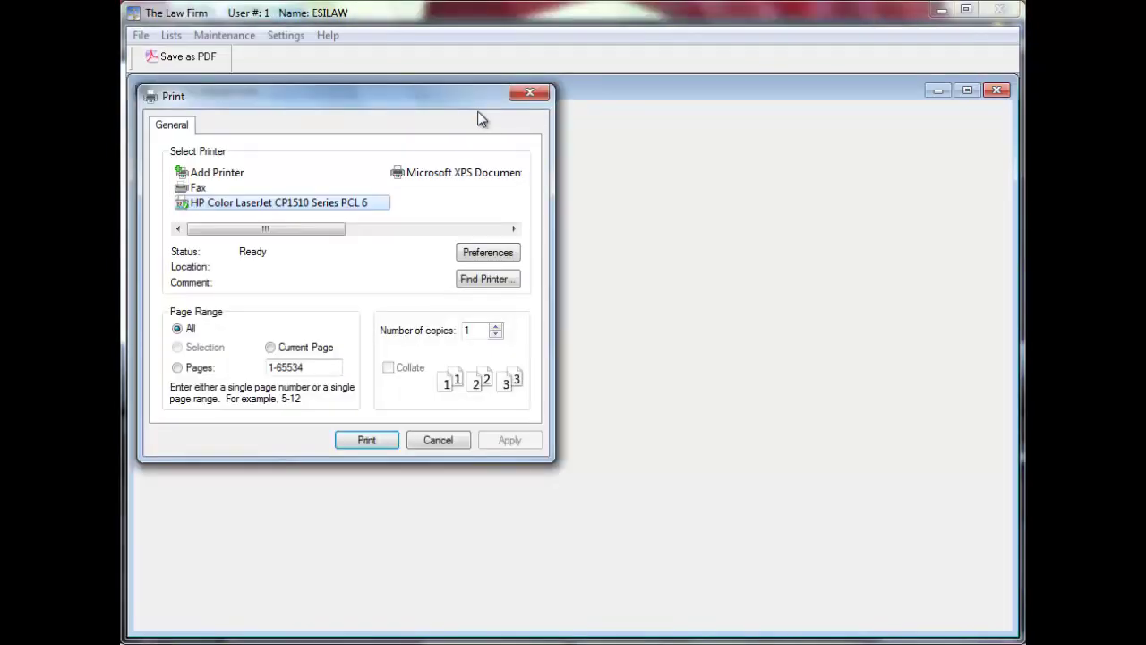
{"action": "left_click", "coordinate": [391, 440]}
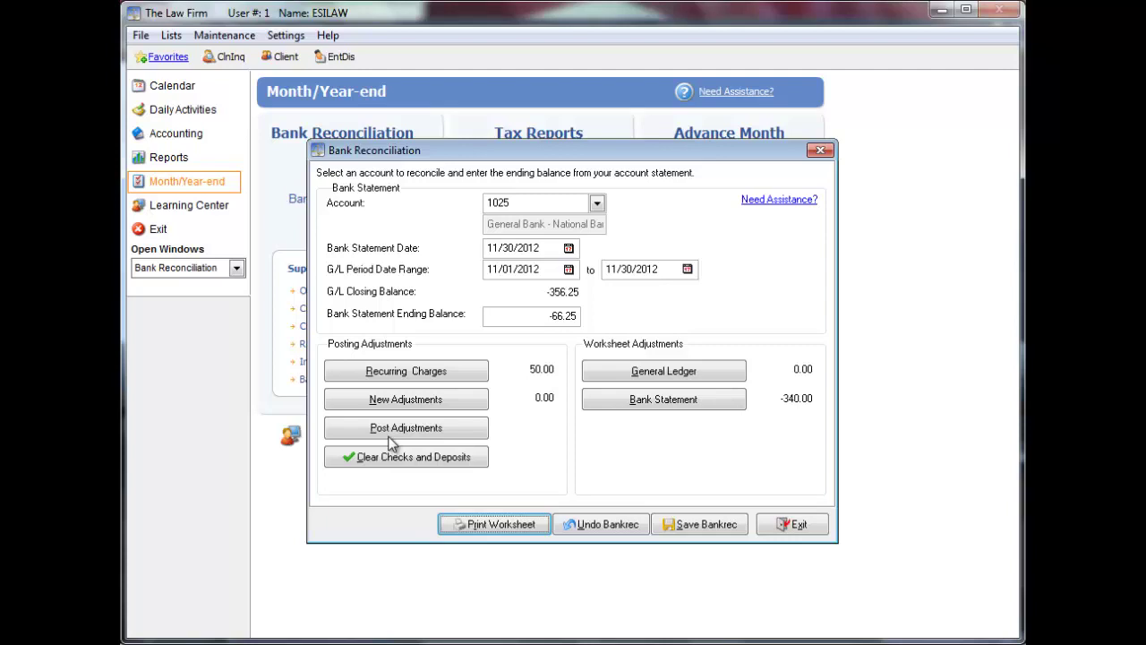
Step: Post the 50.00 recurring charge adjustment and save the completed bank reconciliation
{"action": "left_click", "coordinate": [400, 431]}
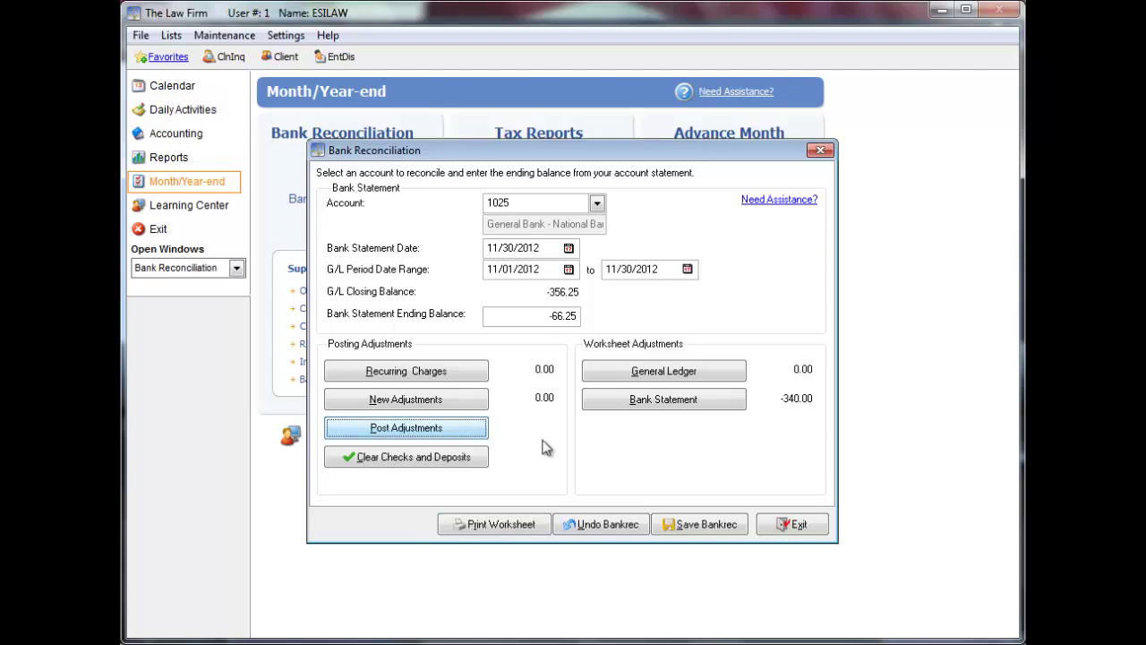
{"action": "left_click", "coordinate": [701, 528]}
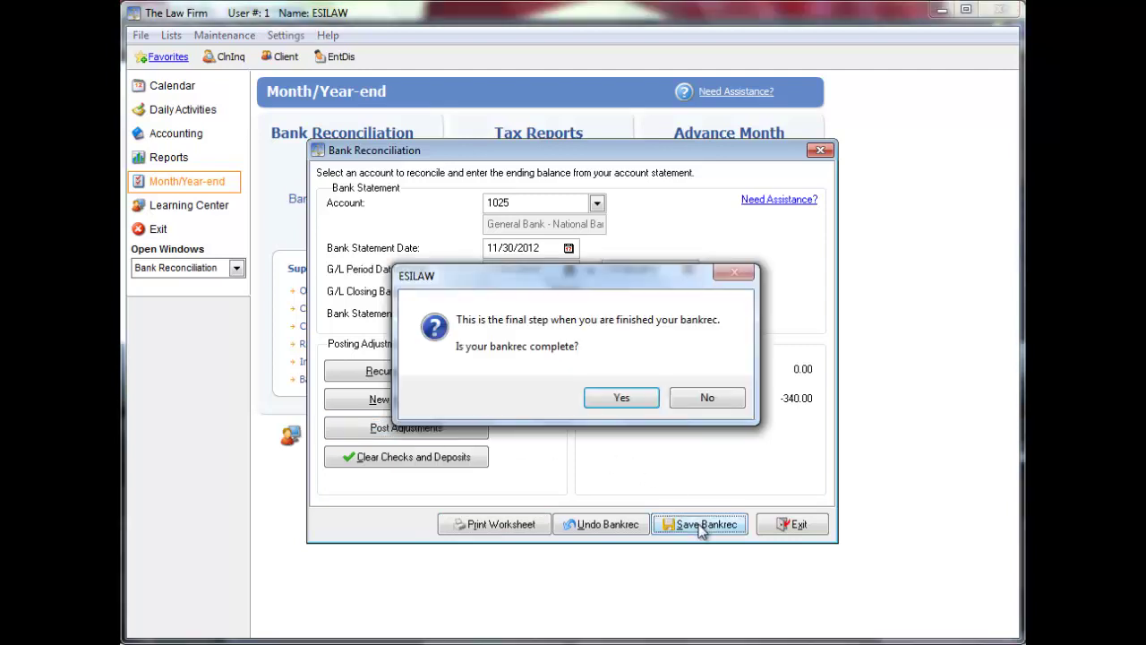
{"action": "left_click", "coordinate": [621, 398]}
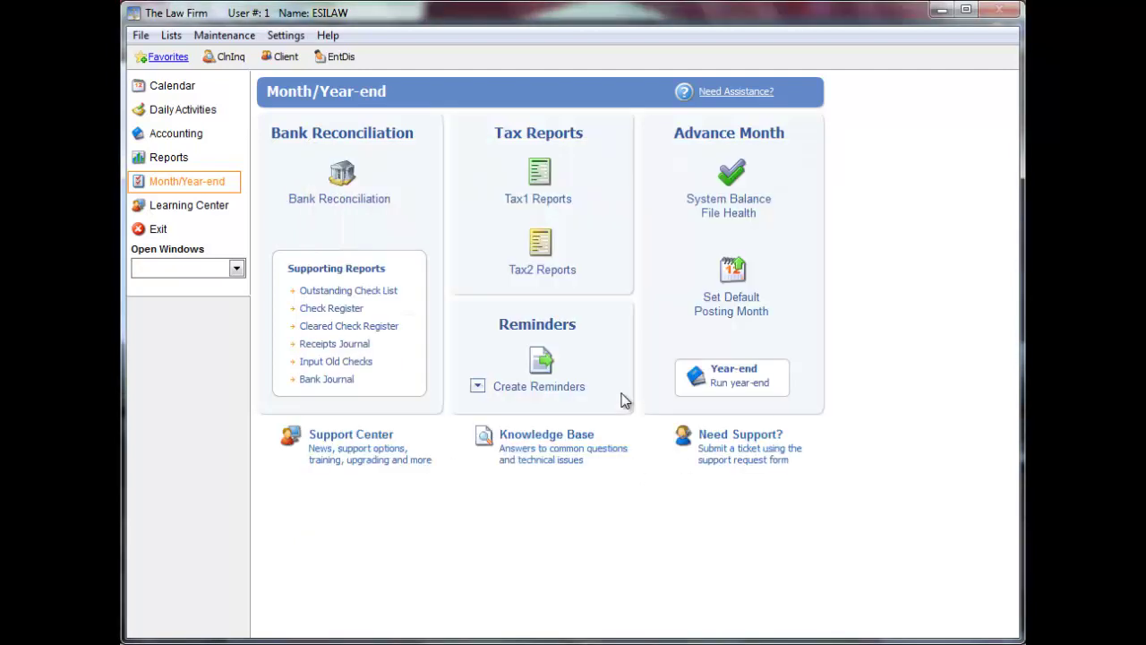